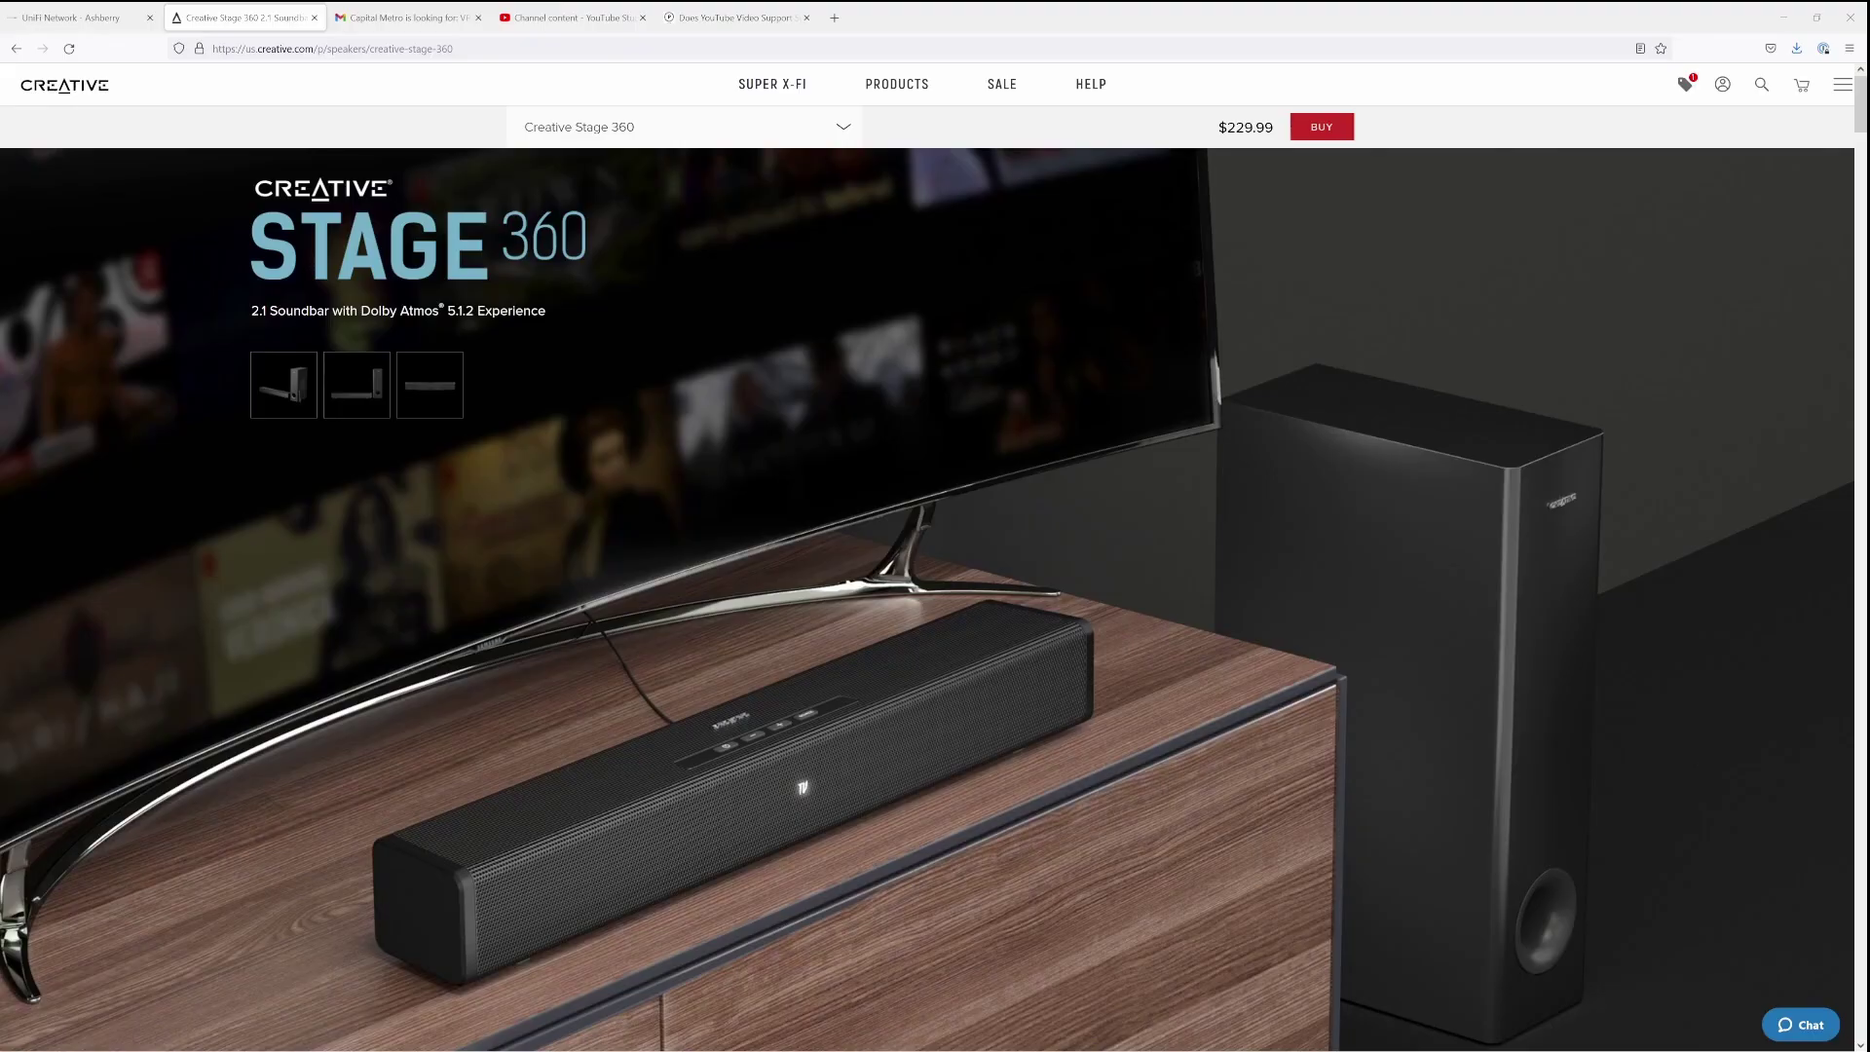
{"action": "scroll", "coordinate": [1134, 577], "scroll_direction": "down", "scroll_amount": 2}
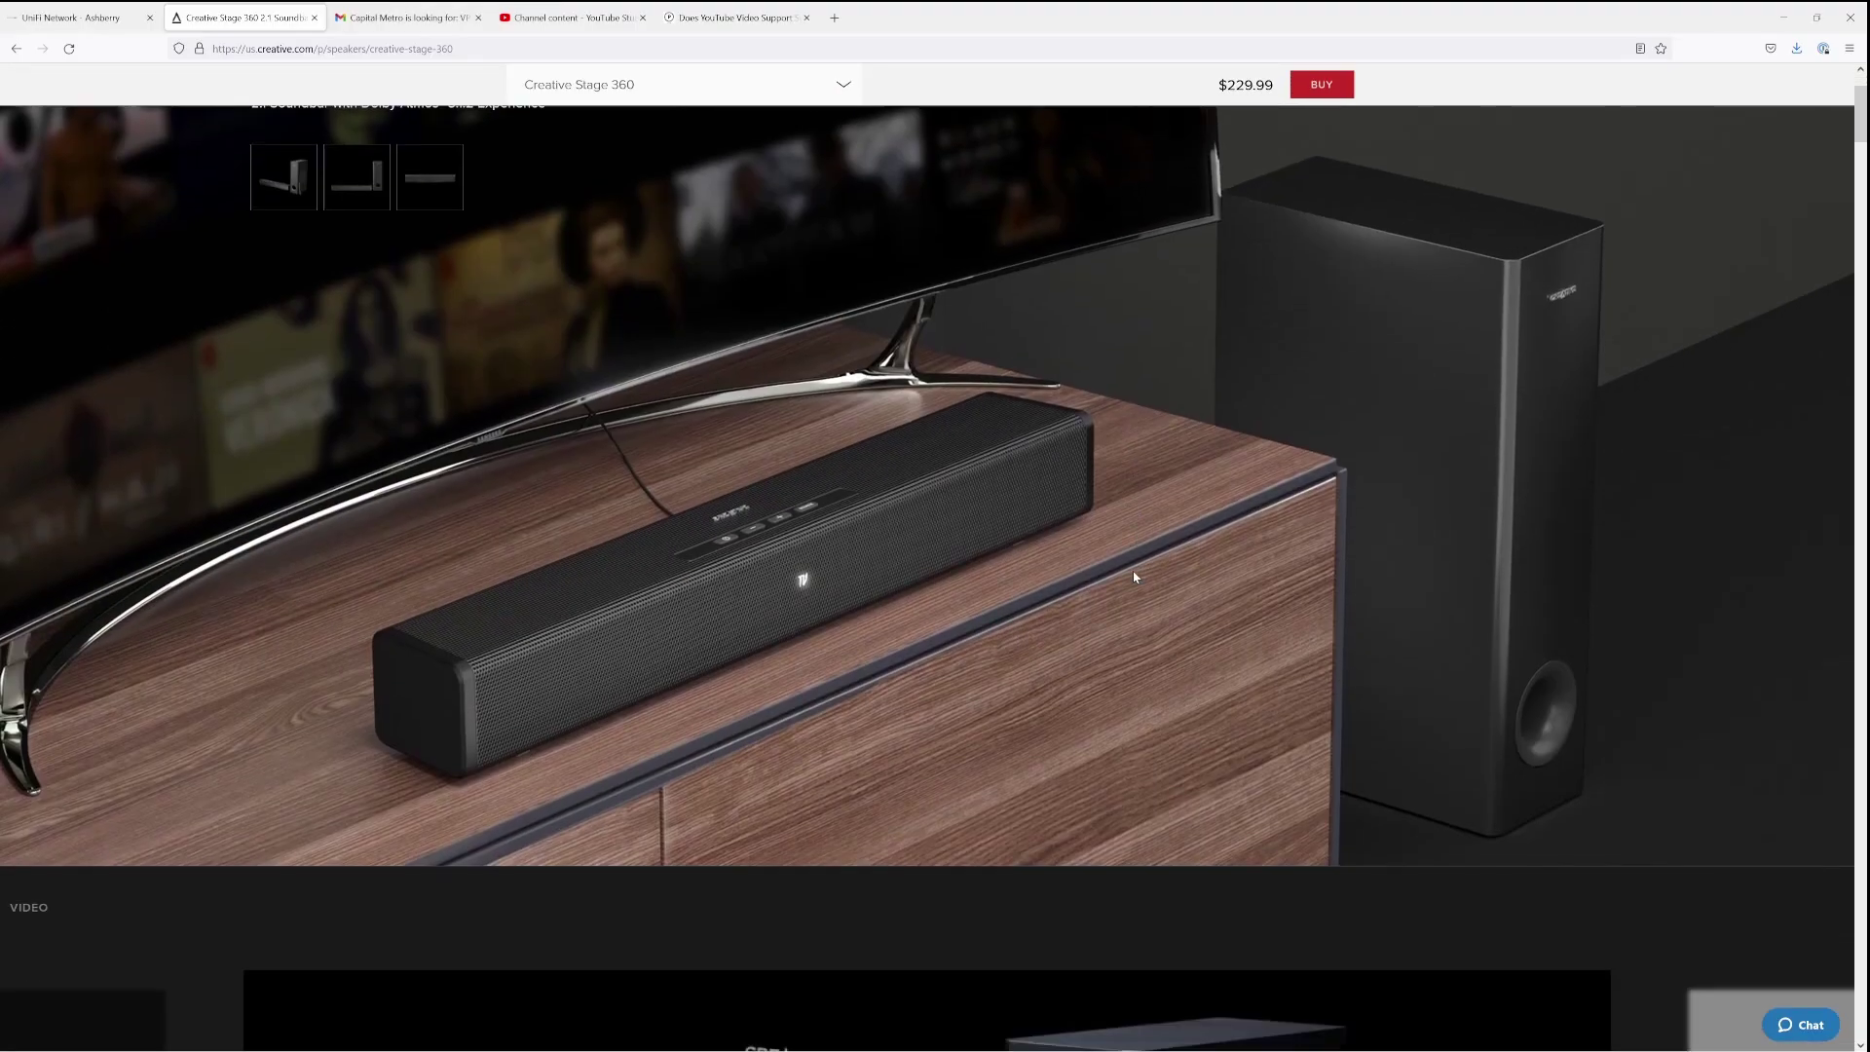
{"action": "scroll", "coordinate": [1134, 578], "scroll_direction": "down", "scroll_amount": 1}
{"action": "scroll", "coordinate": [1130, 575], "scroll_direction": "down", "scroll_amount": 3}
{"action": "scroll", "coordinate": [1127, 574], "scroll_direction": "down", "scroll_amount": 2}
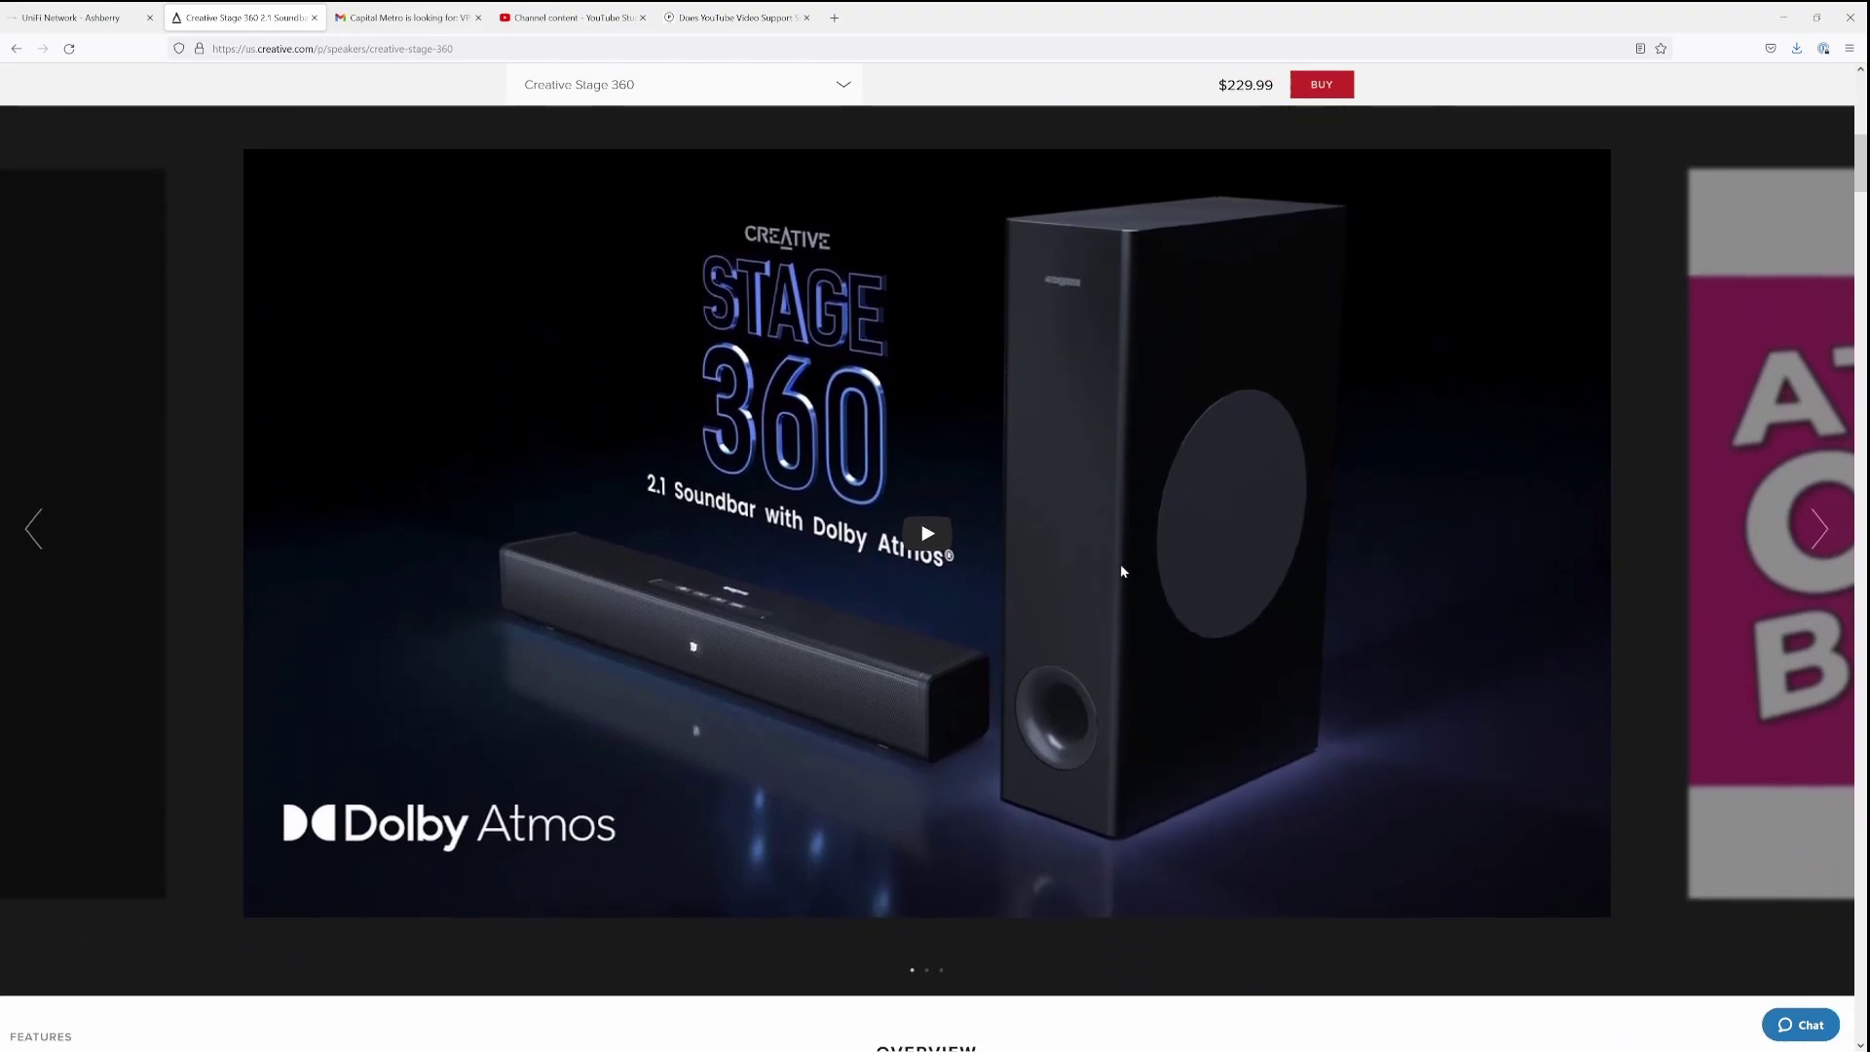
{"action": "scroll", "coordinate": [1132, 562], "scroll_direction": "down", "scroll_amount": 3}
{"action": "scroll", "coordinate": [1136, 550], "scroll_direction": "down", "scroll_amount": 5}
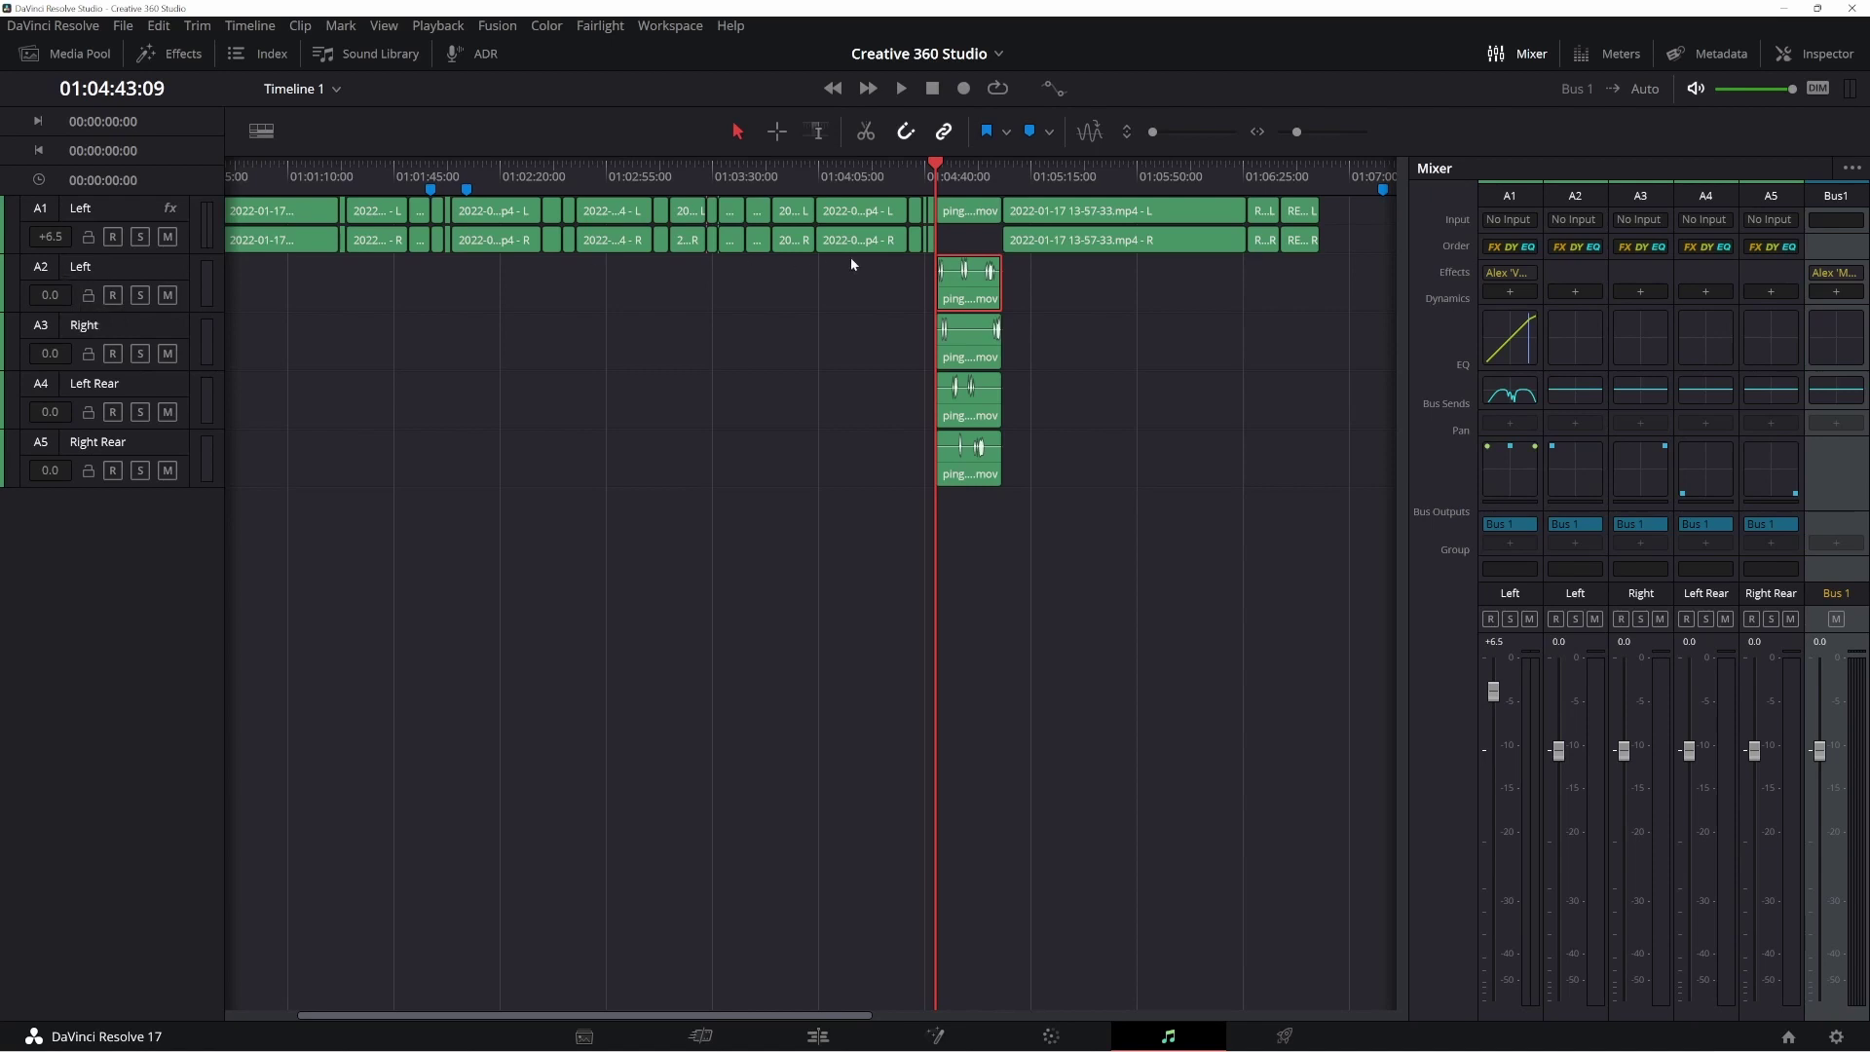
- Drag the ping clip on track A2 earlier in the Fairlight timeline
{"action": "left_click_drag", "start_coordinate": [971, 283], "coordinate": [845, 295]}
{"action": "left_click", "coordinate": [598, 26]}
{"action": "mouse_move", "coordinate": [645, 290]}
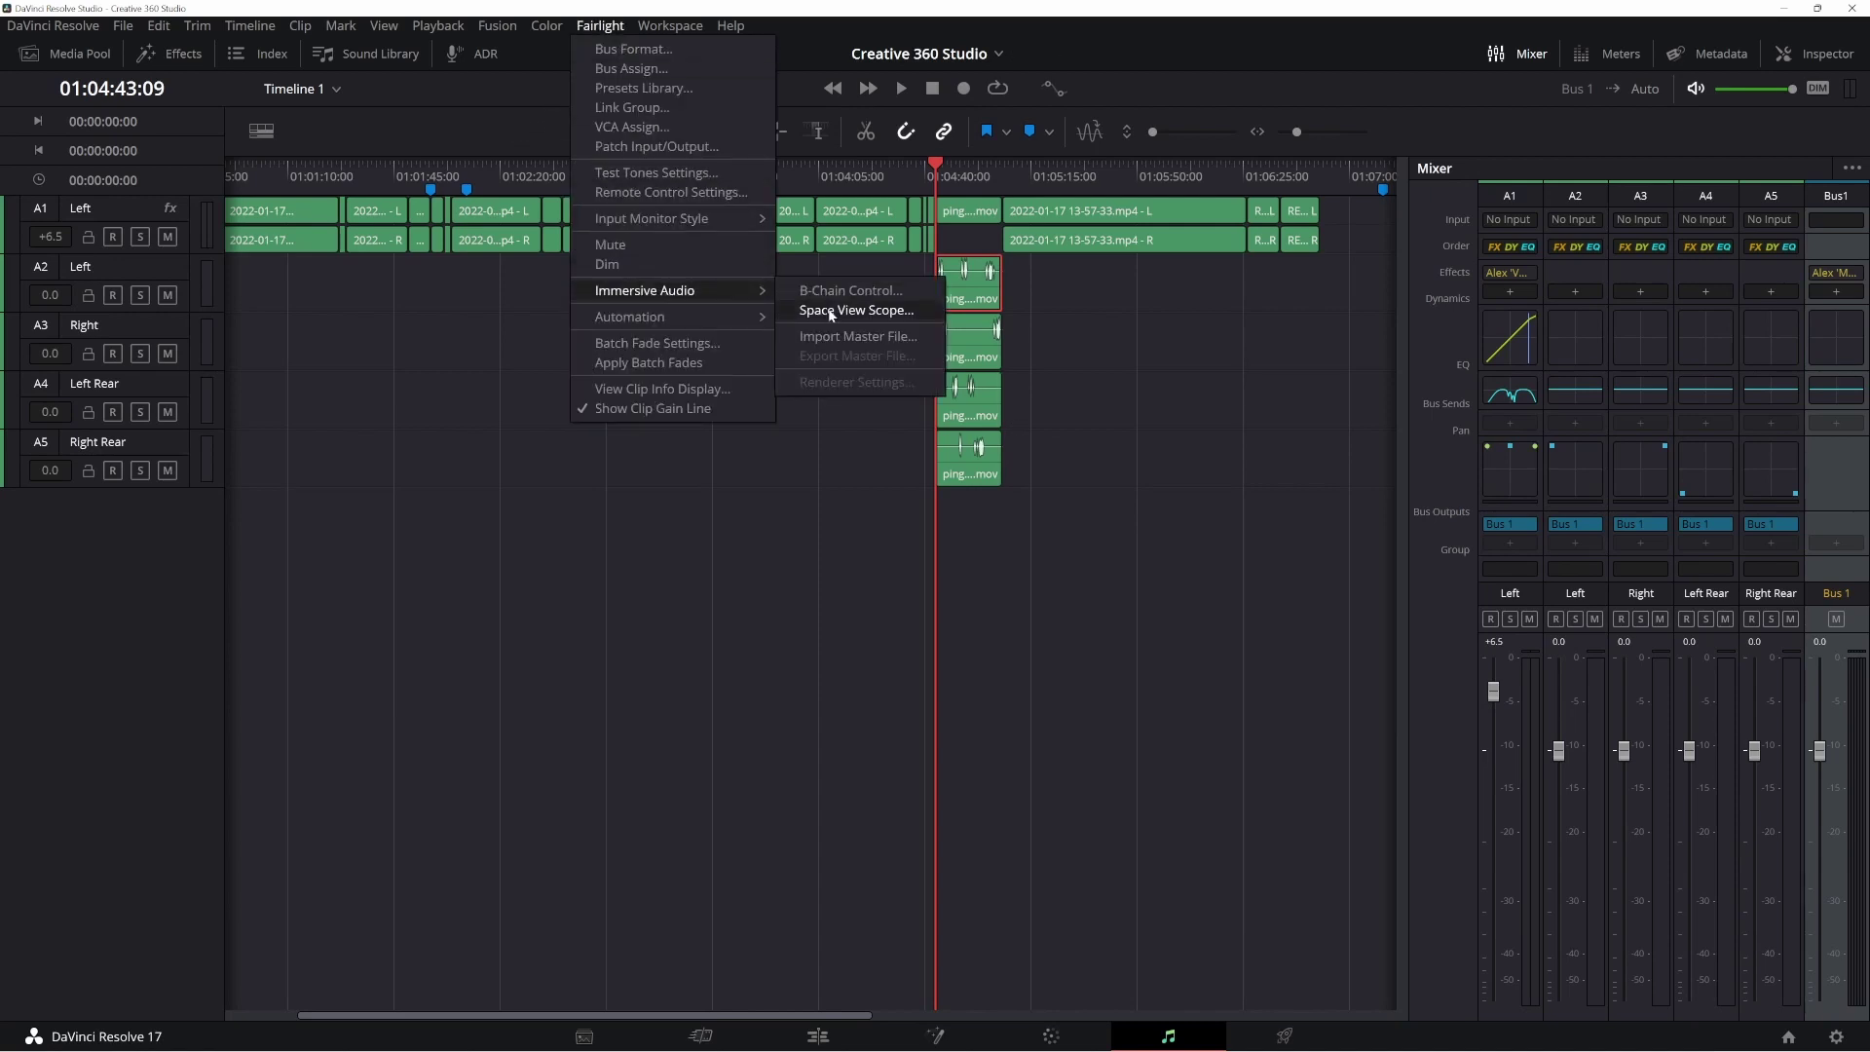
{"action": "left_click", "coordinate": [831, 312]}
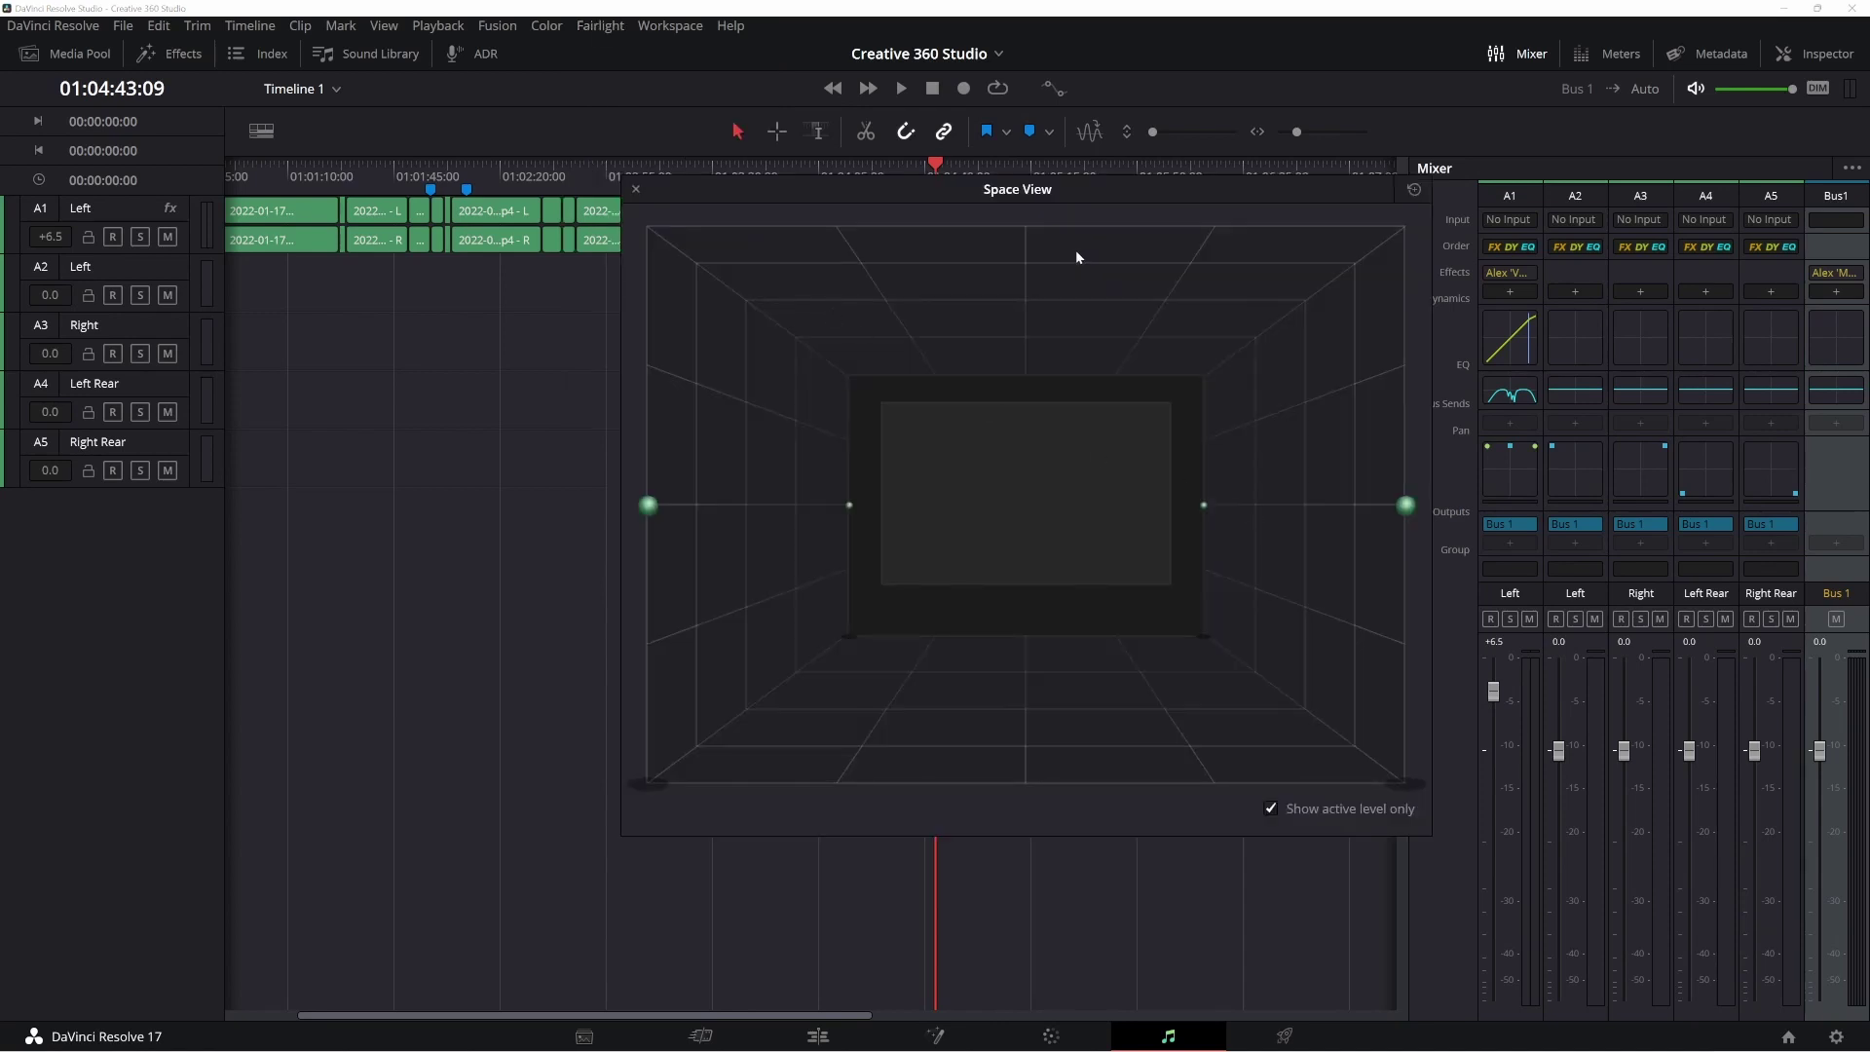
{"action": "left_click_drag", "start_coordinate": [1074, 191], "coordinate": [1020, 184]}
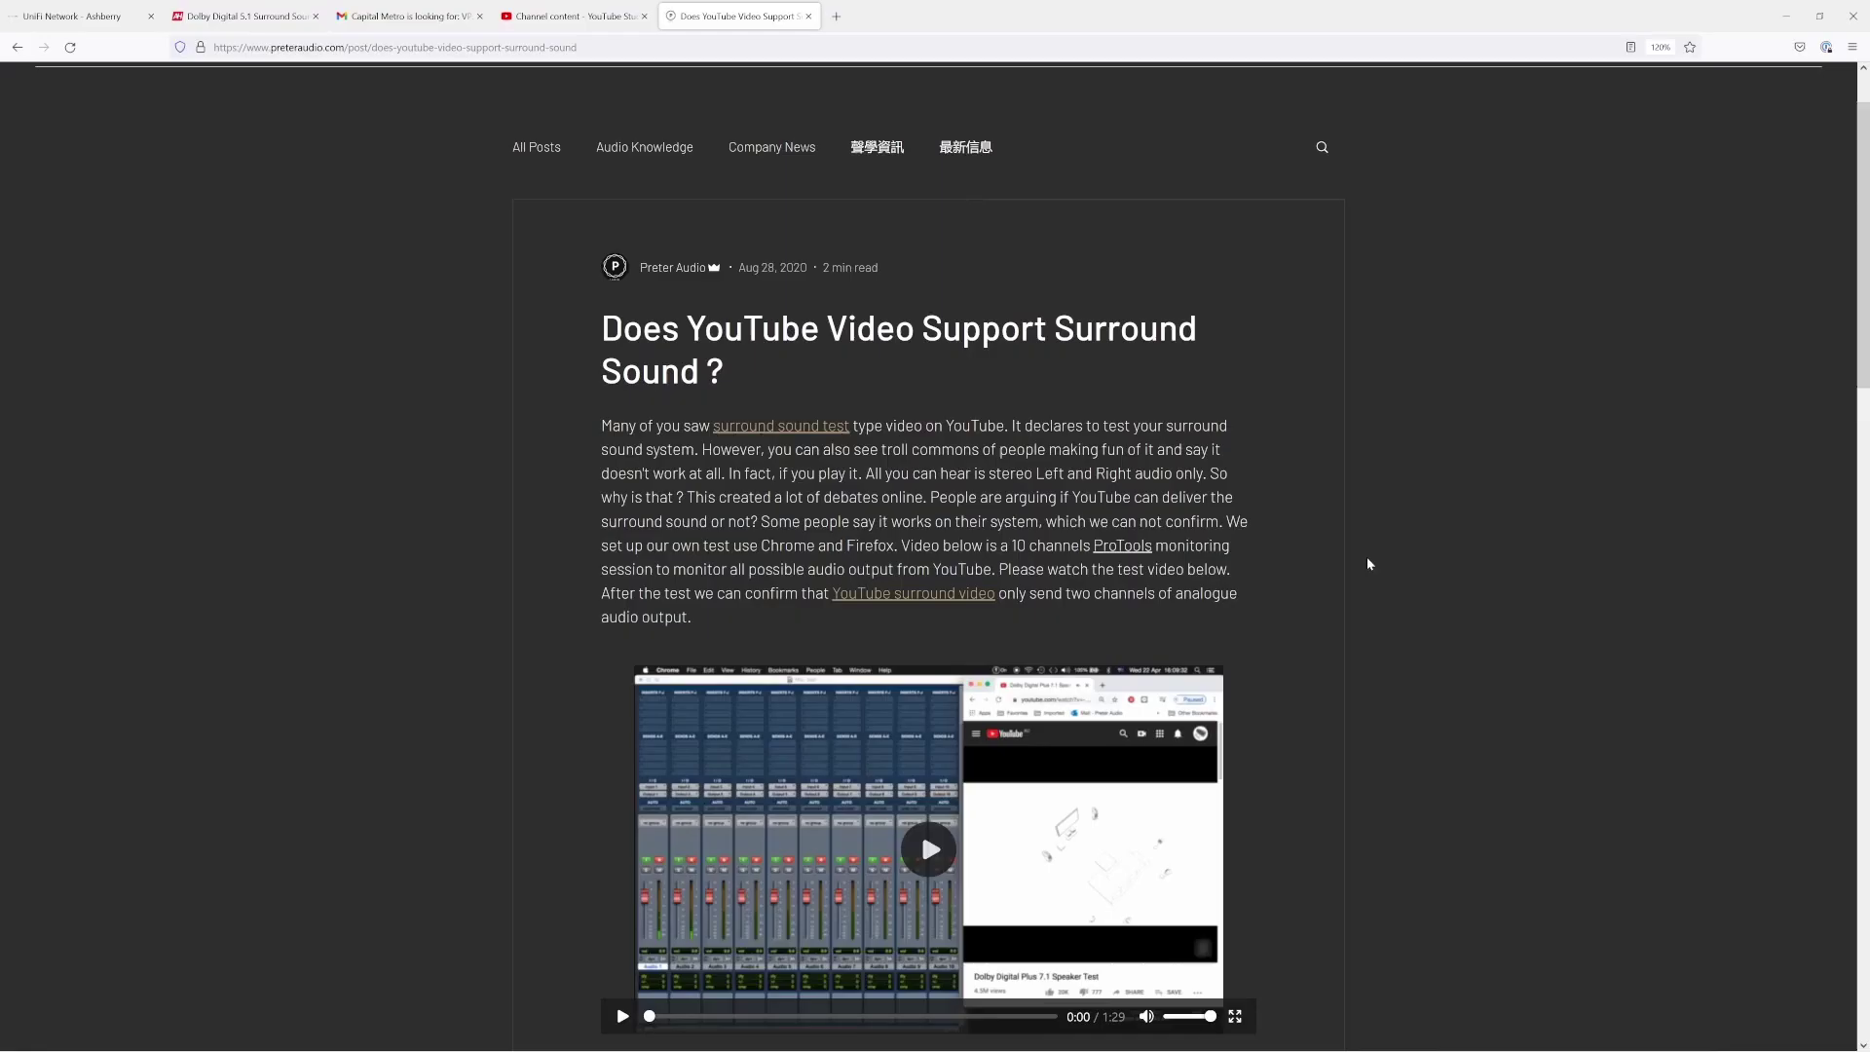
{"action": "scroll", "coordinate": [1348, 562], "scroll_direction": "down", "scroll_amount": 1}
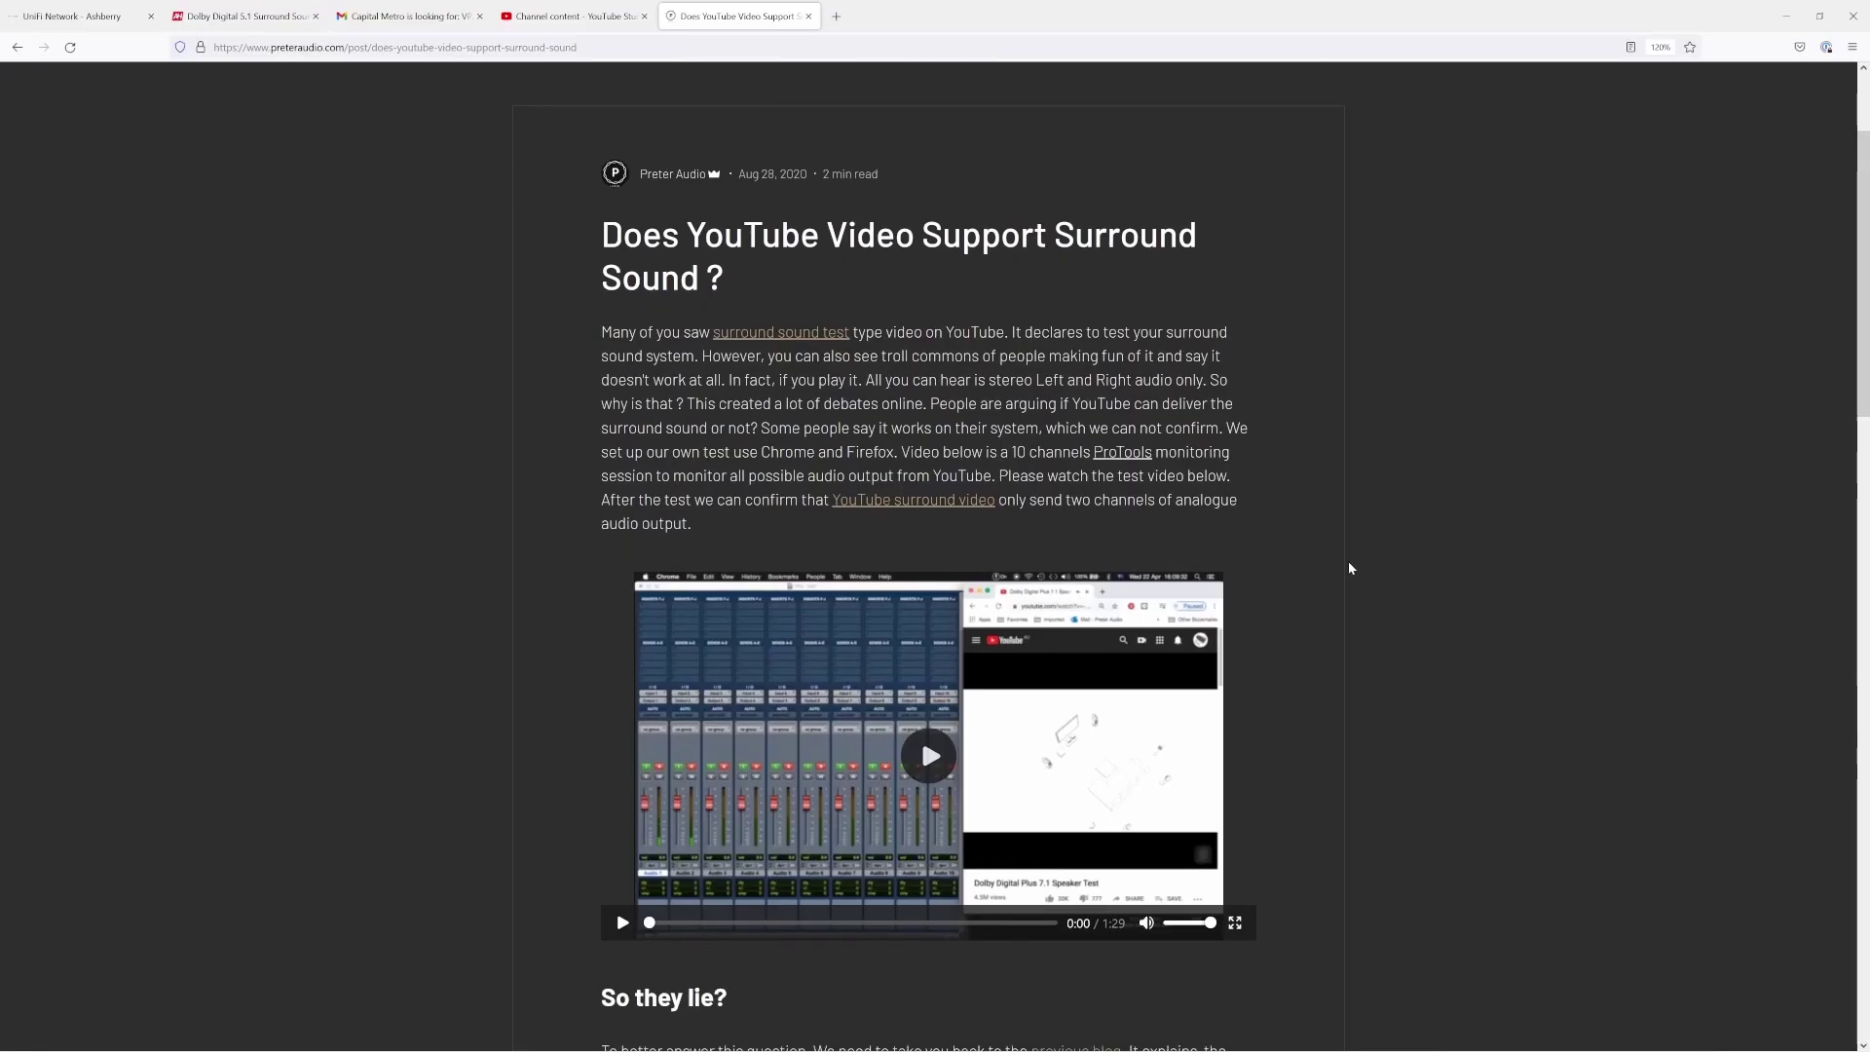
{"action": "scroll", "coordinate": [1343, 562], "scroll_direction": "down", "scroll_amount": 2}
{"action": "scroll", "coordinate": [1343, 563], "scroll_direction": "down", "scroll_amount": 3}
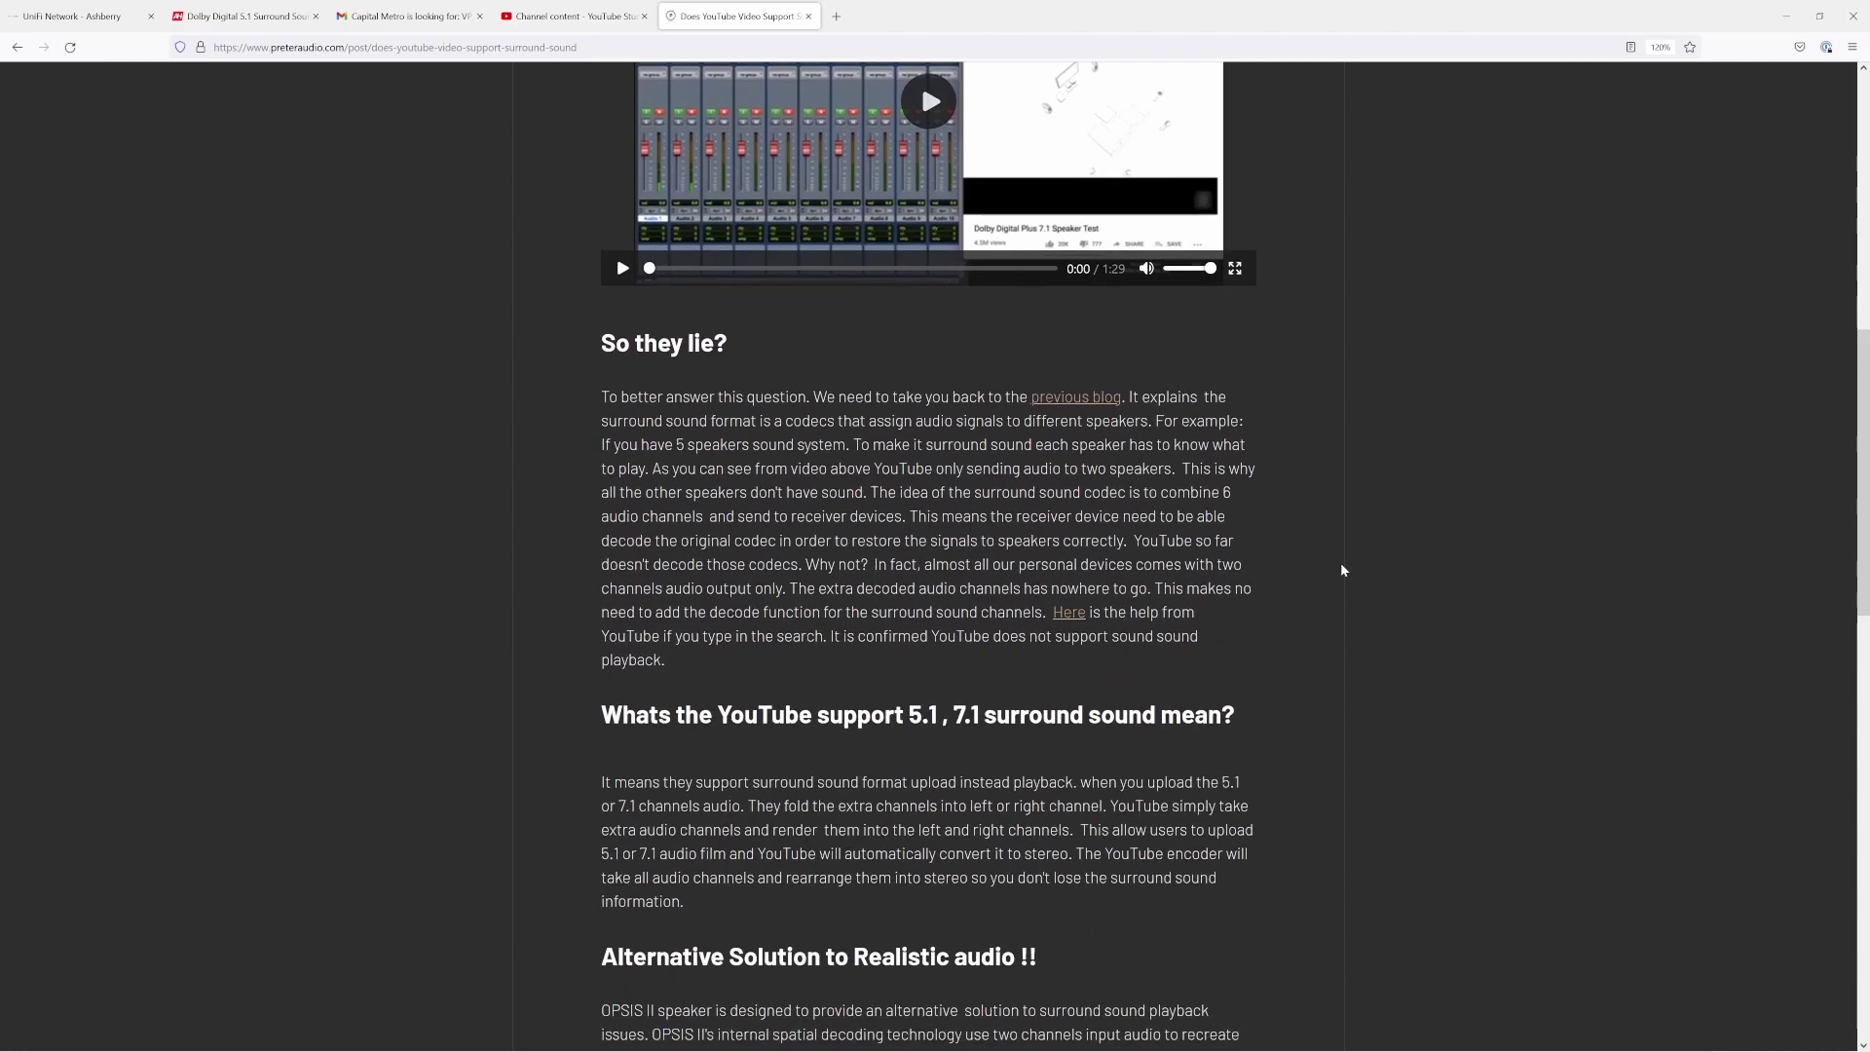
{"action": "scroll", "coordinate": [1340, 563], "scroll_direction": "down", "scroll_amount": 3}
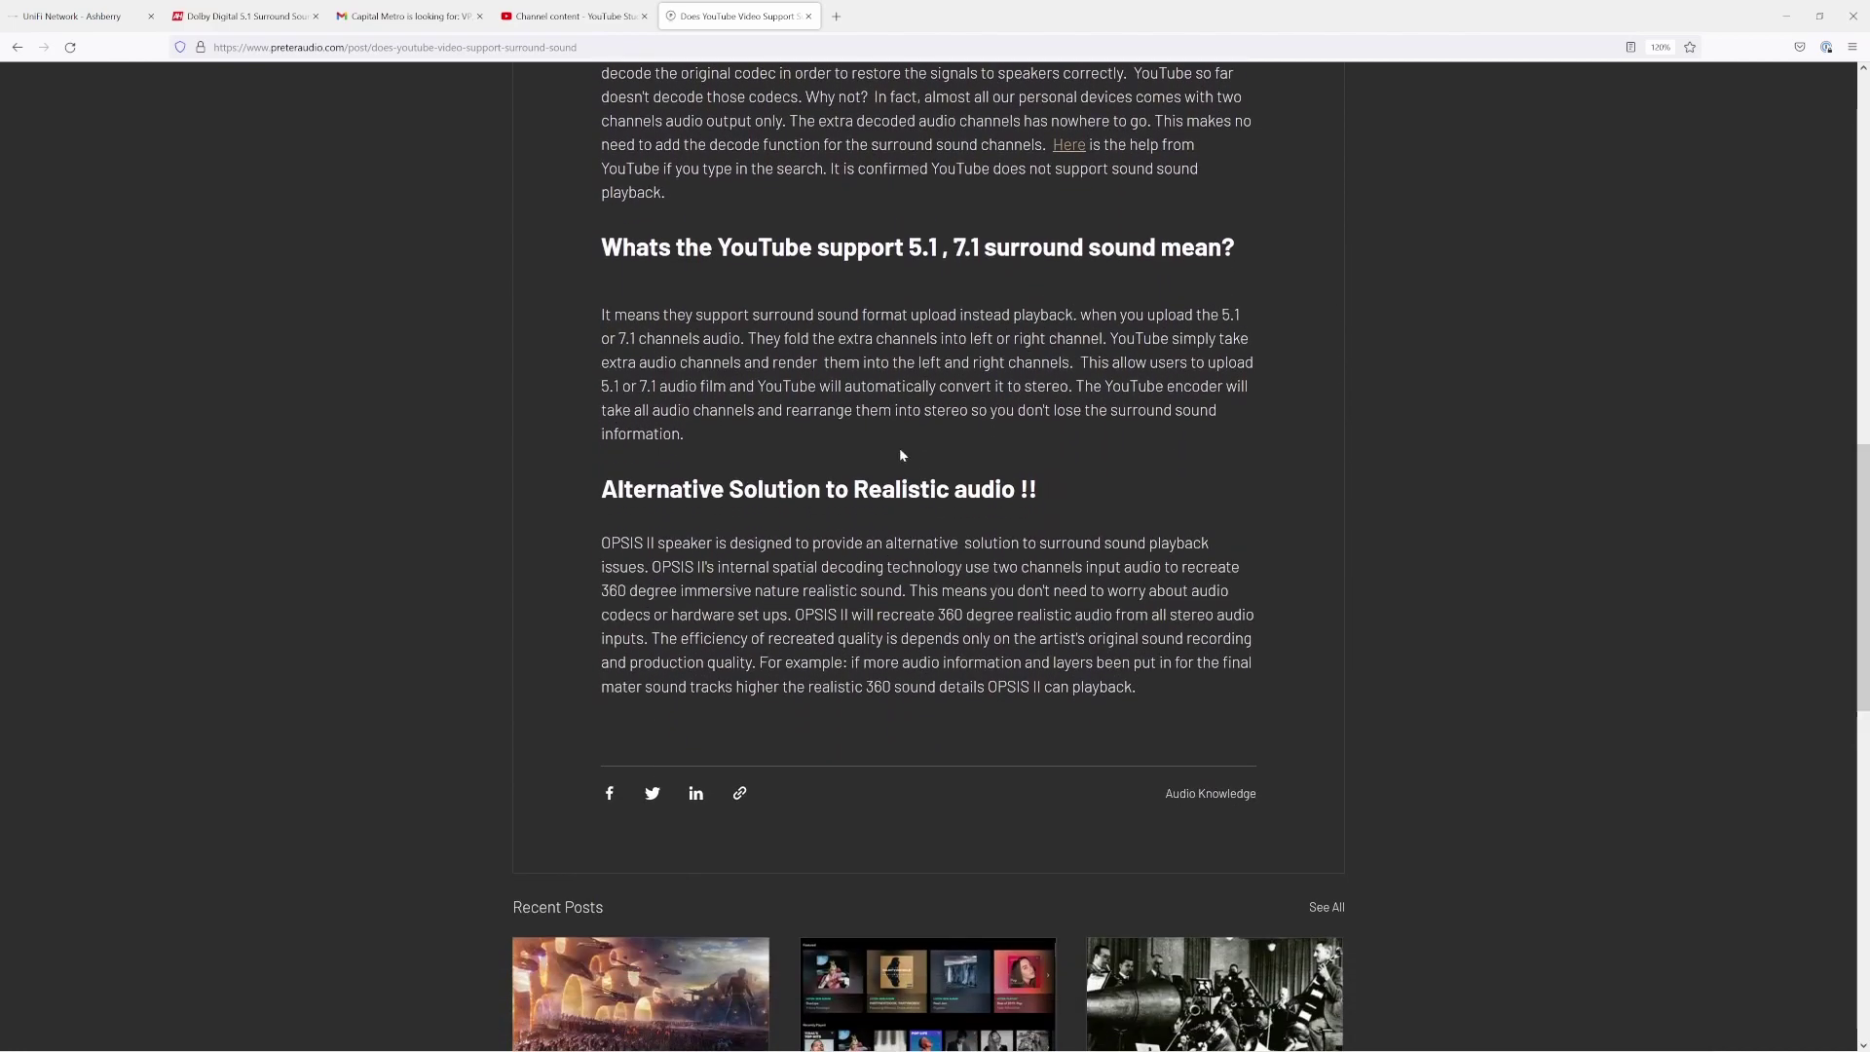
- Highlight the sentence about folding extra surround channels, then clear the highlight
{"action": "left_click_drag", "start_coordinate": [748, 338], "coordinate": [1102, 337]}
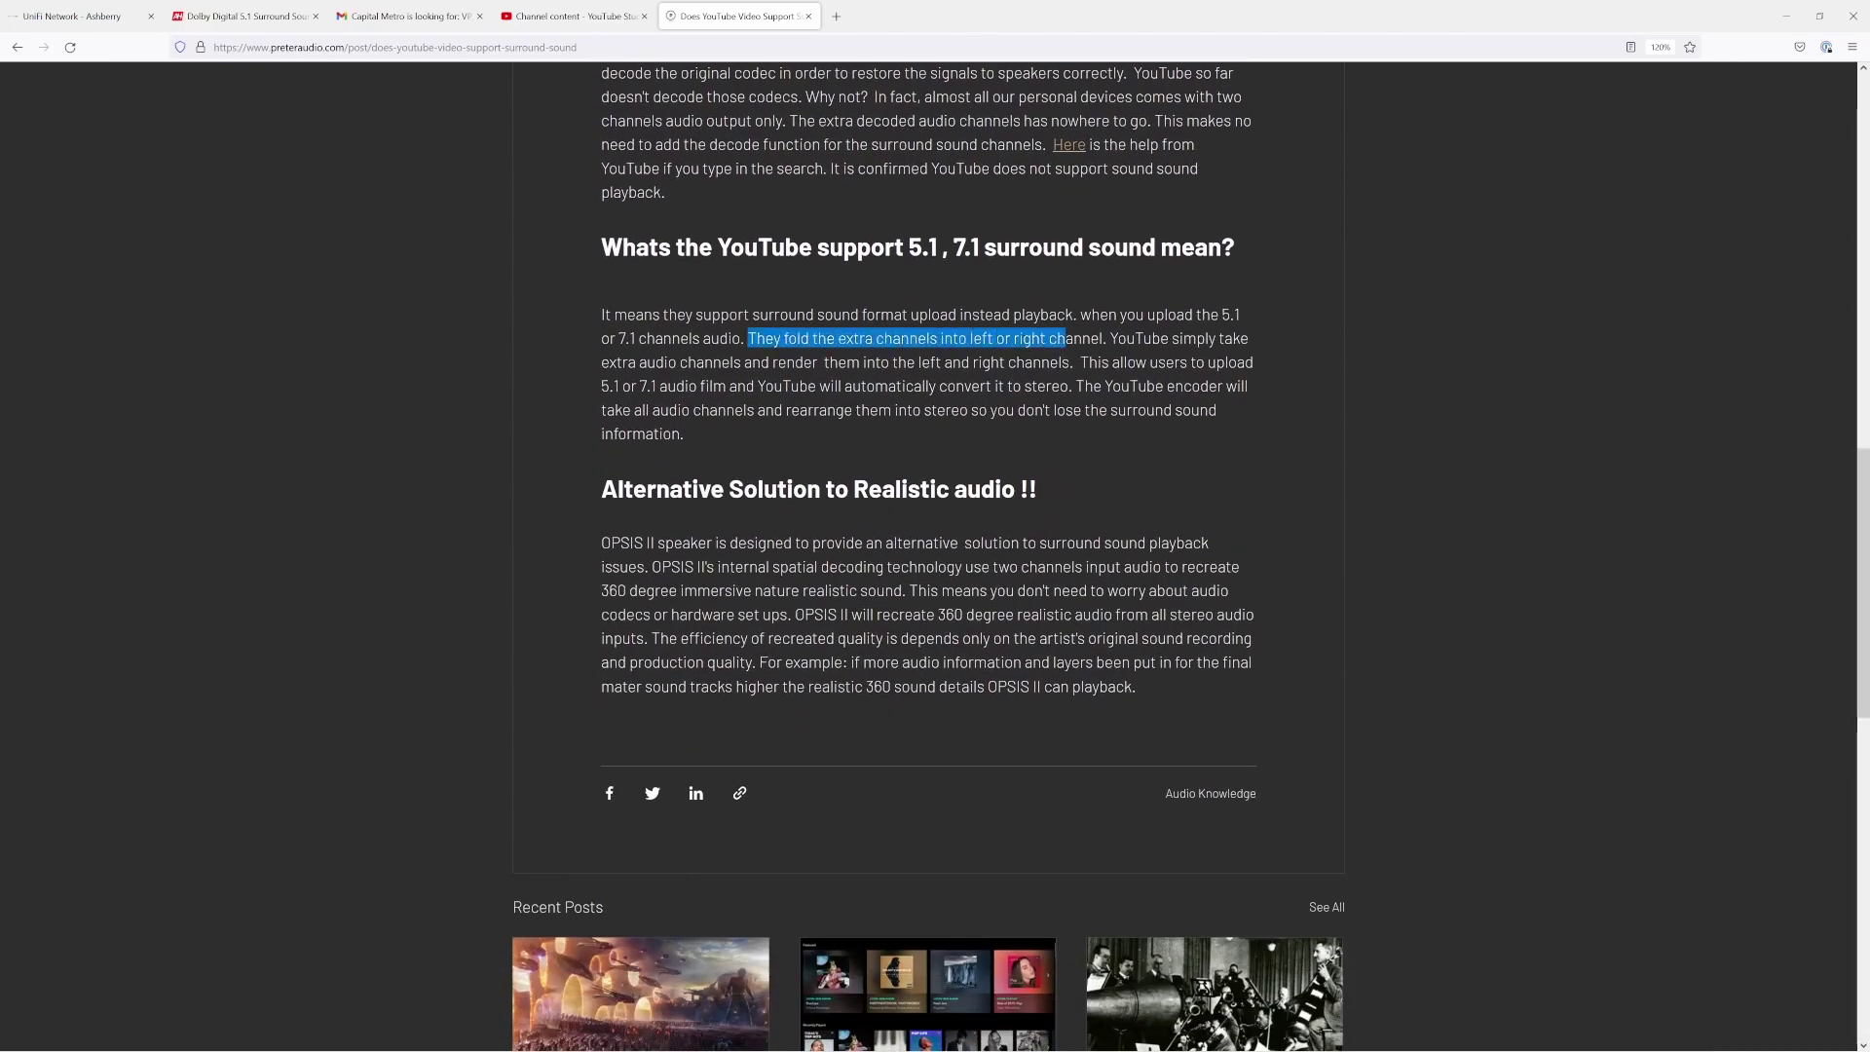
{"action": "left_click", "coordinate": [1418, 592]}
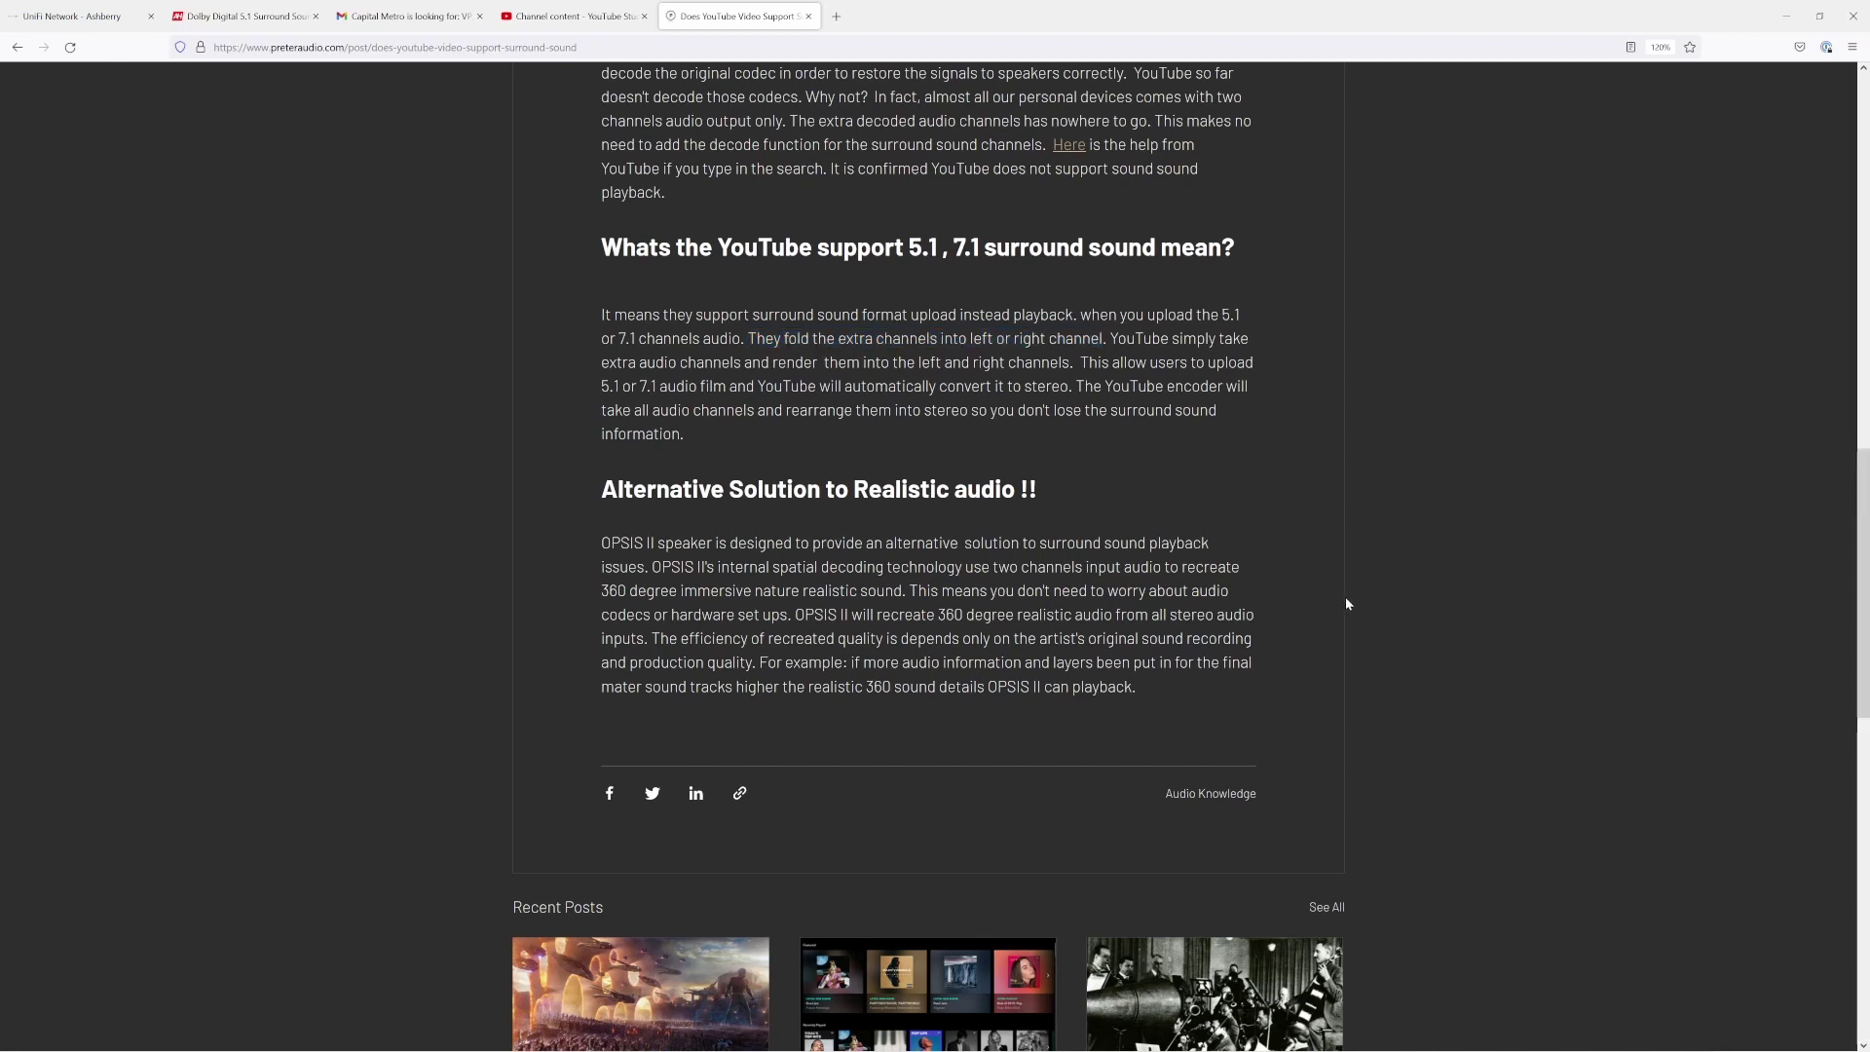